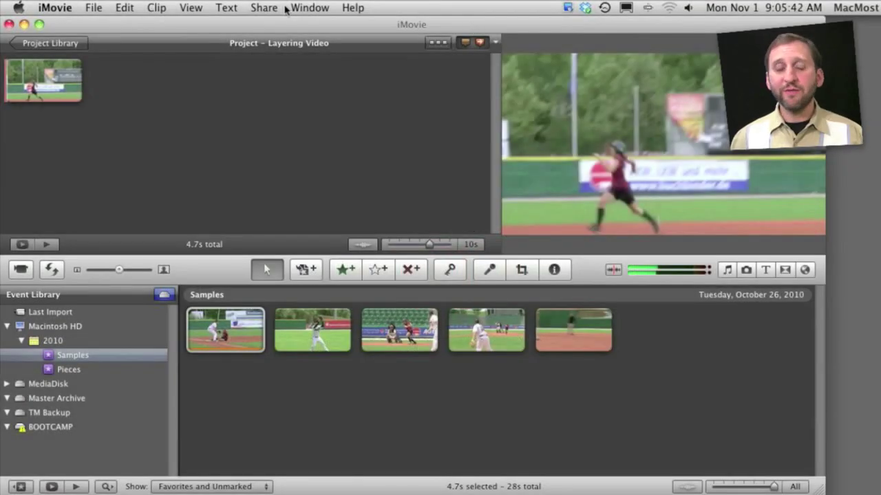
# - Slow an about 1.3-second section in the first half of the project clip to 25% speed and play it back
pyautogui.click(156, 8)
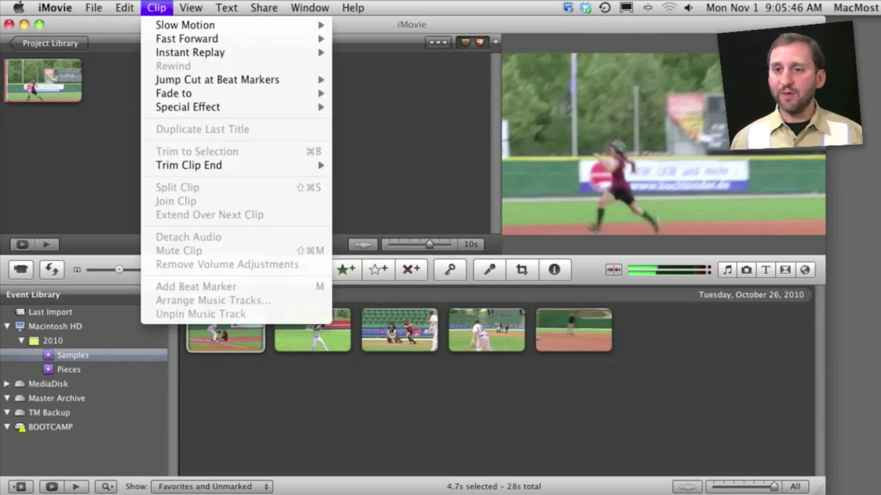
pyautogui.click(51, 60)
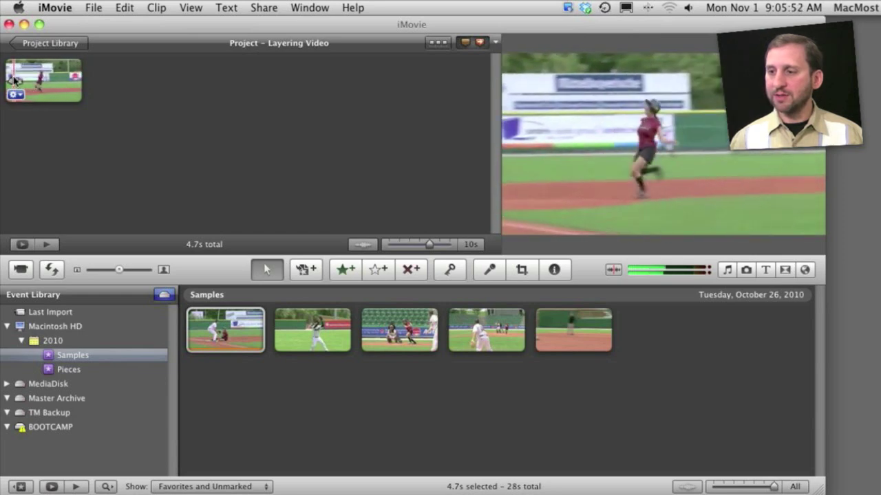
pyautogui.moveTo(12, 80); pyautogui.dragTo(35, 80)
pyautogui.press('space')
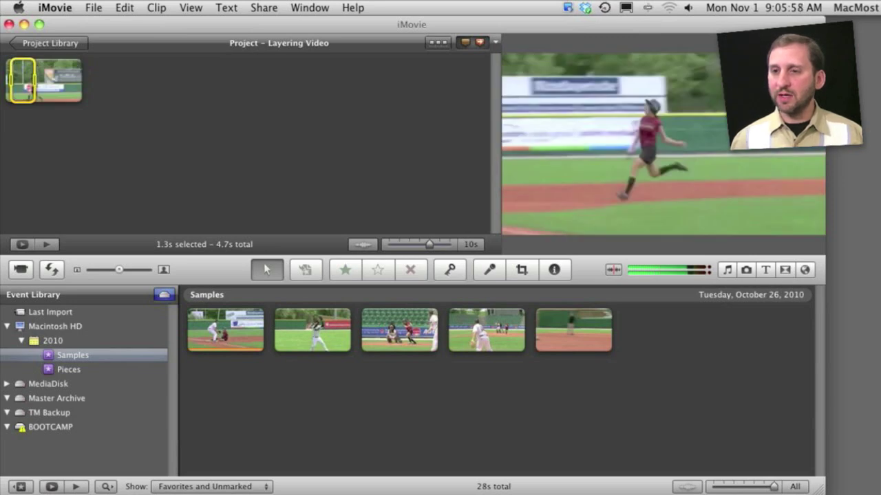
pyautogui.click(191, 7)
pyautogui.moveTo(156, 8)
pyautogui.moveTo(170, 28)
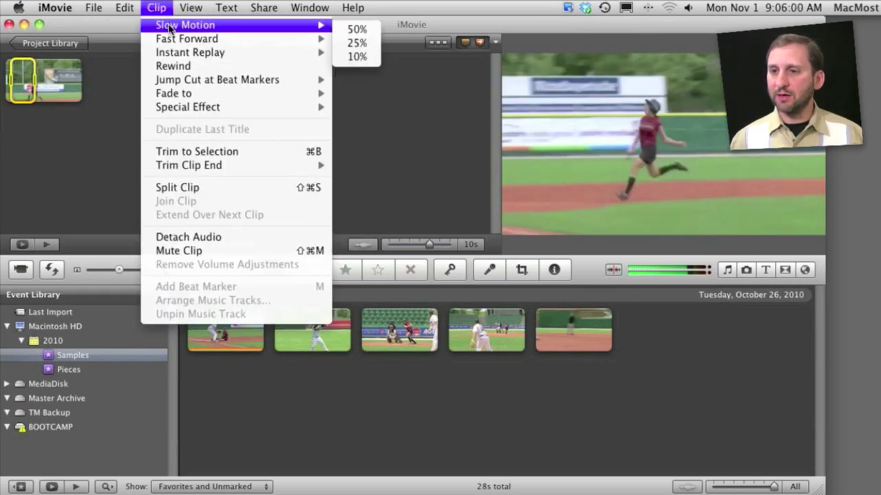
pyautogui.click(356, 43)
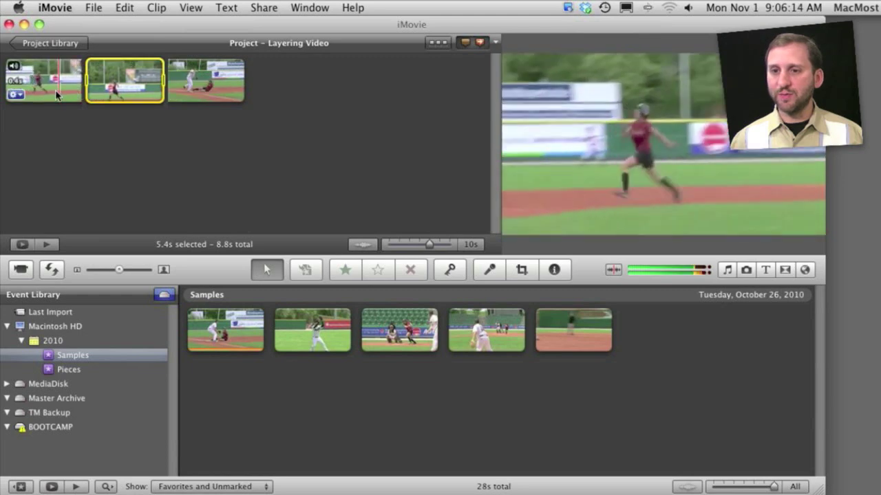
pyautogui.press('/')
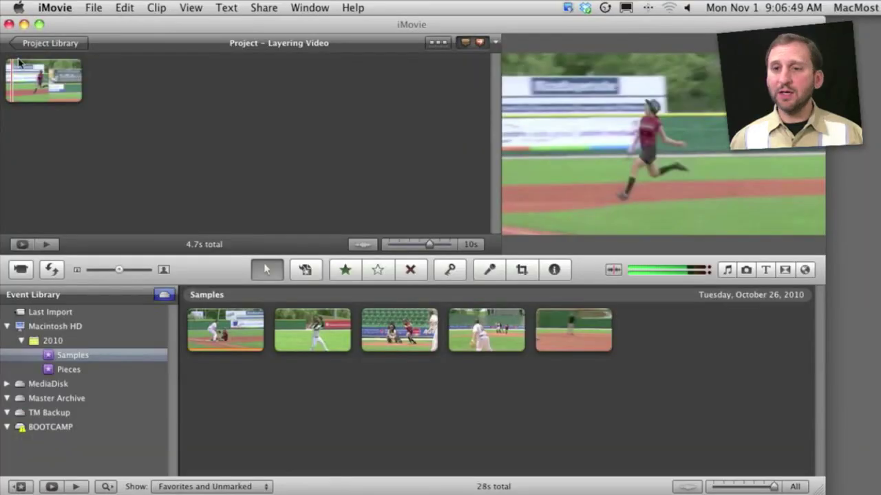
# - Create a 25% instant replay from an about 1.4-second section of the project clip covering the slide, and play it
pyautogui.moveTo(15, 75); pyautogui.dragTo(31, 75)
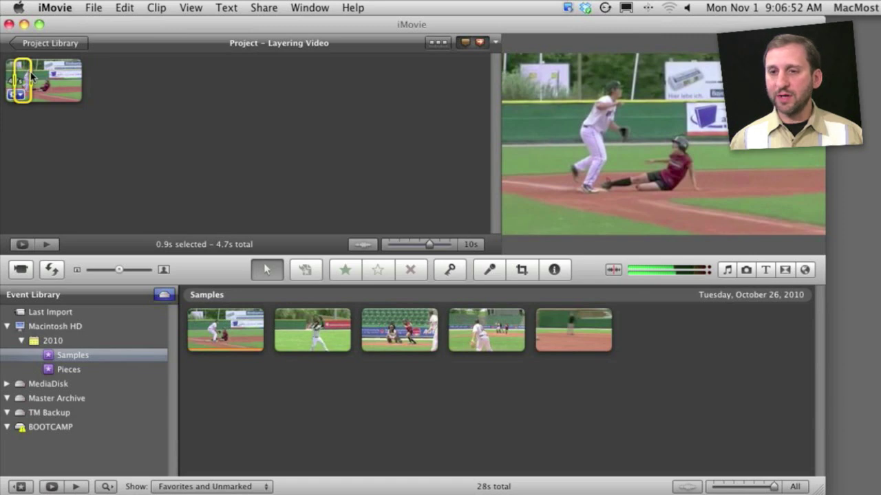
pyautogui.moveTo(32, 76); pyautogui.dragTo(39, 76)
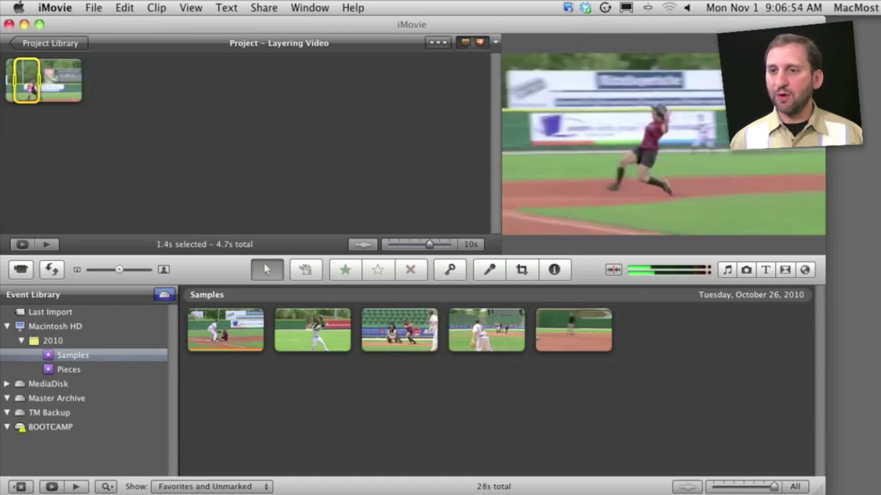
pyautogui.click(156, 7)
pyautogui.moveTo(189, 52)
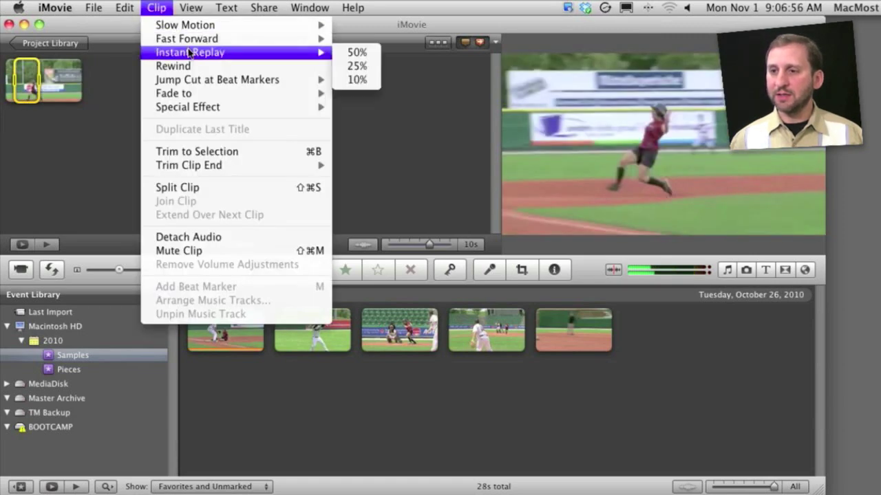
pyautogui.click(355, 67)
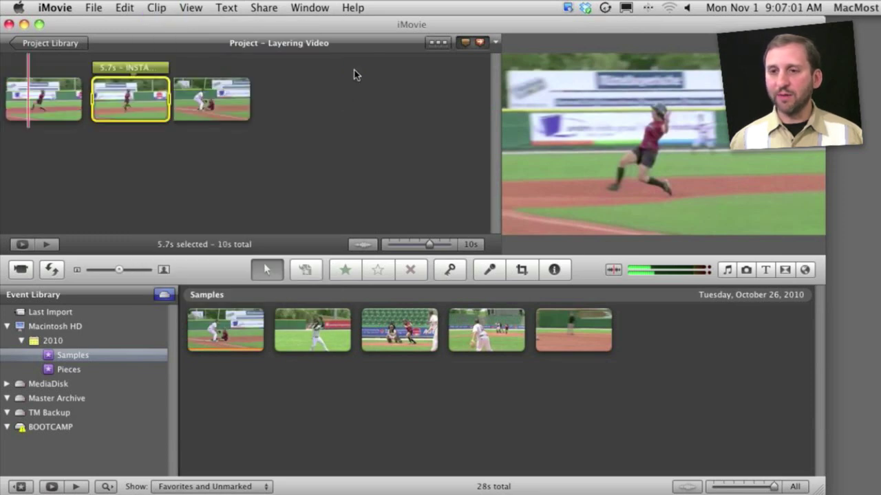
pyautogui.press('space')
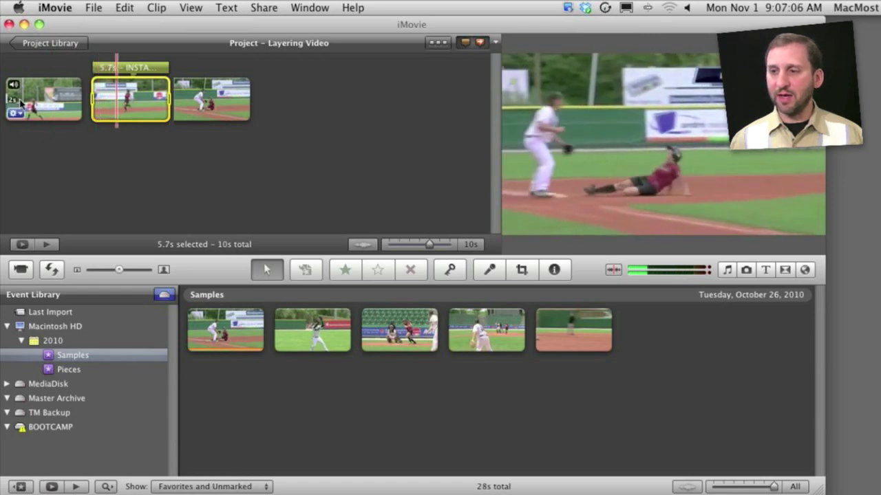
pyautogui.press('space')
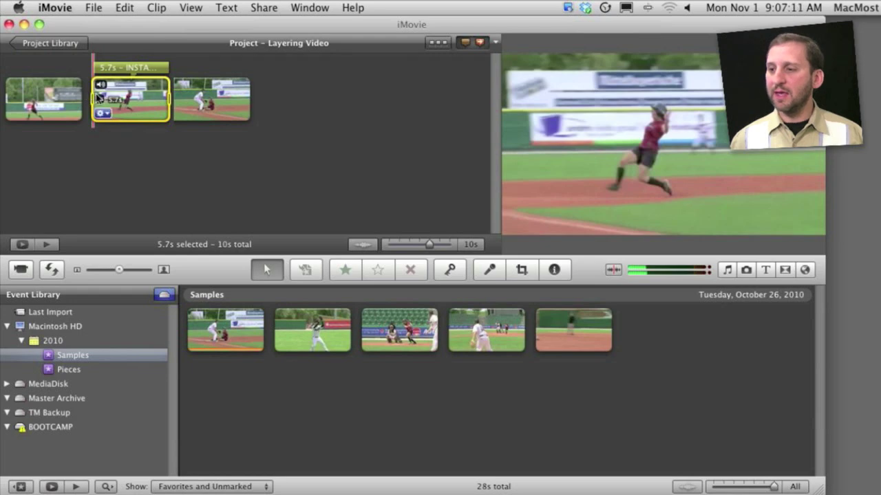
# - Change the text of the title over the instant replay clip to "REPLAY"
pyautogui.click(129, 69)
pyautogui.click(128, 69)
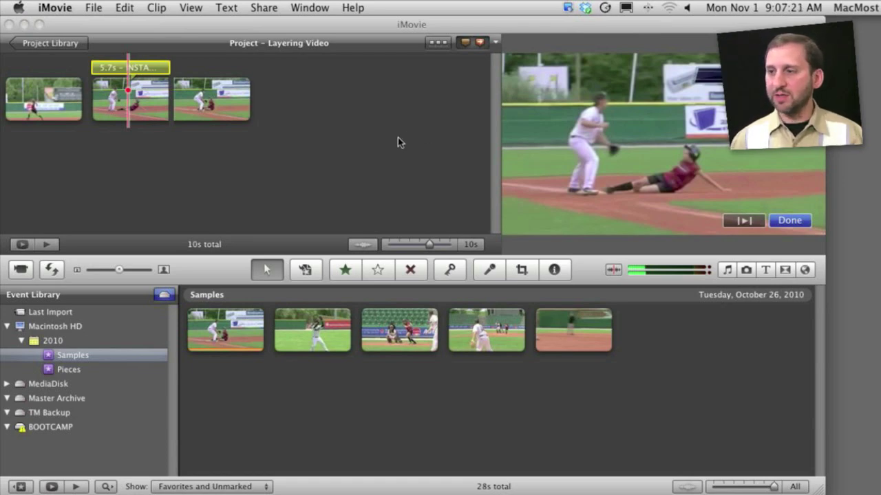
pyautogui.click(251, 180)
# - Delete the title above the instant replay clip
pyautogui.click(131, 69)
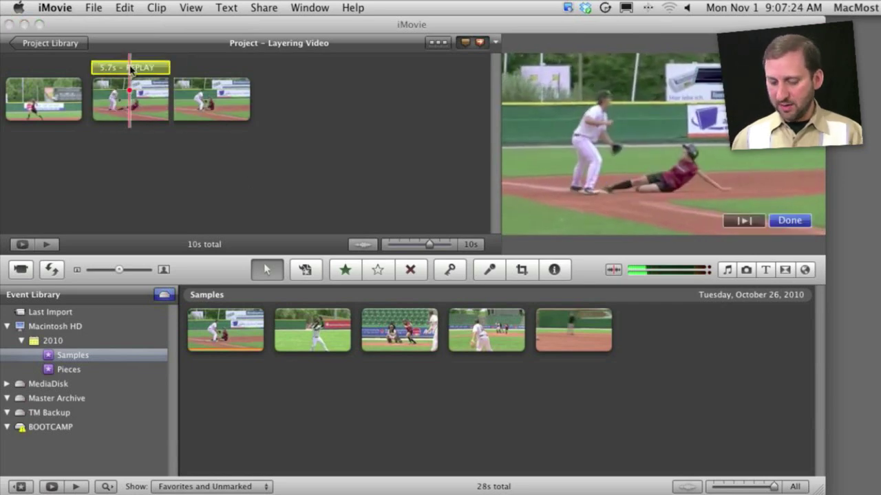
pyautogui.press('Delete')
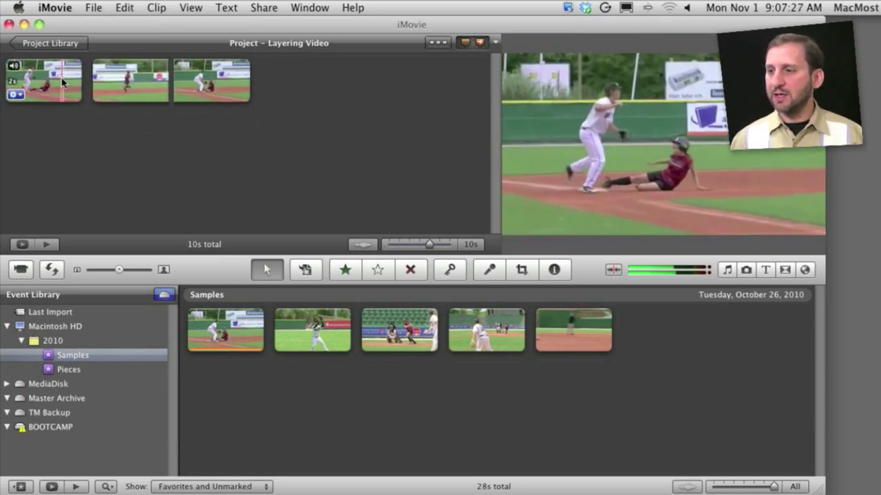
pyautogui.moveTo(96, 79)
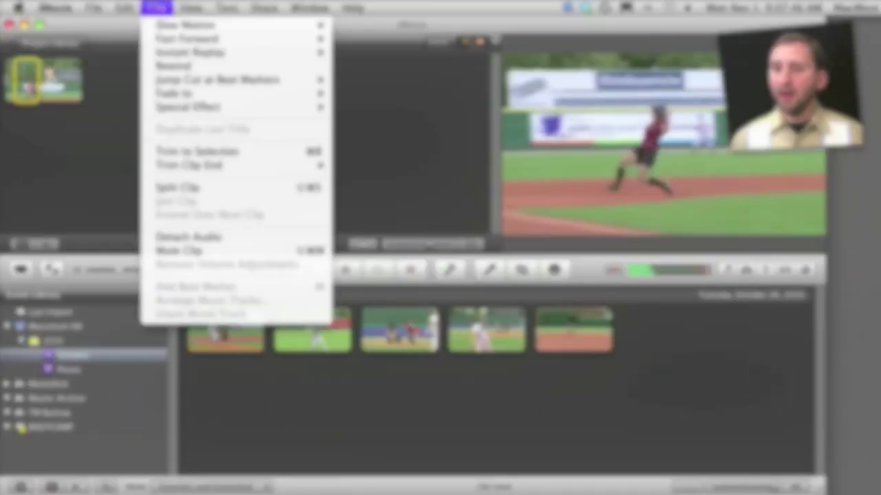
# - Apply 4x fast forward to the entire project clip and play the result
pyautogui.moveTo(175, 43)
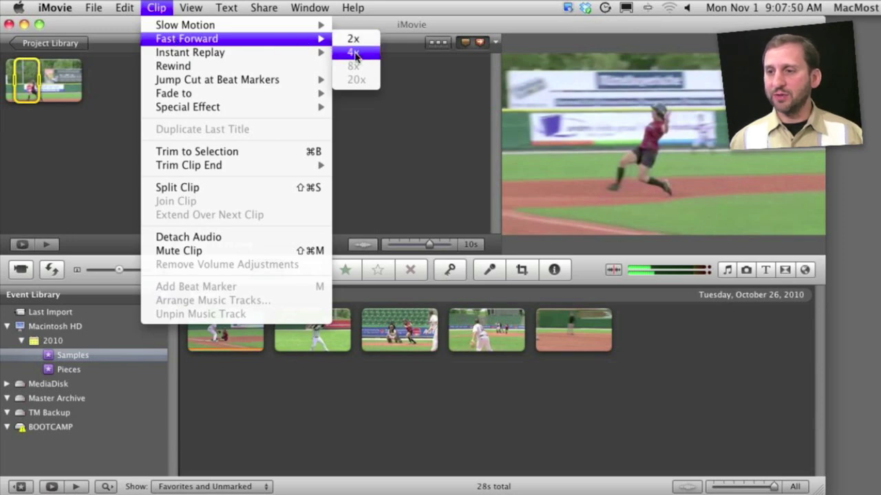
pyautogui.click(156, 8)
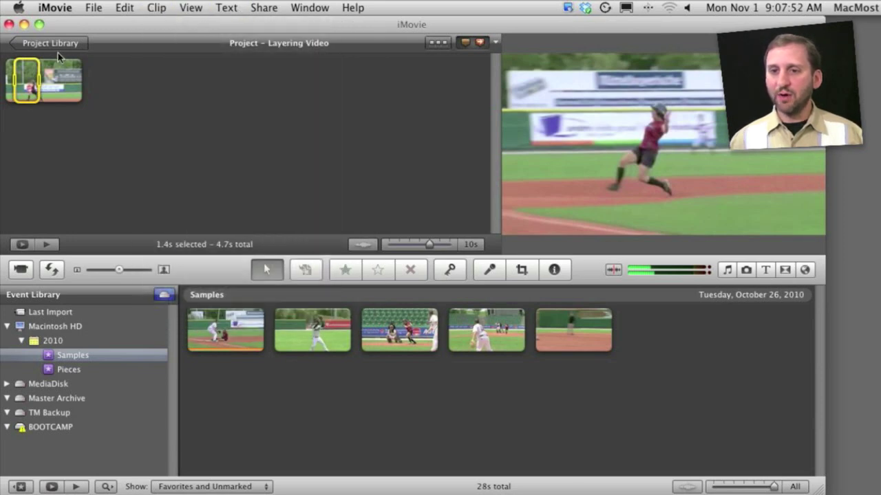
pyautogui.click(41, 77)
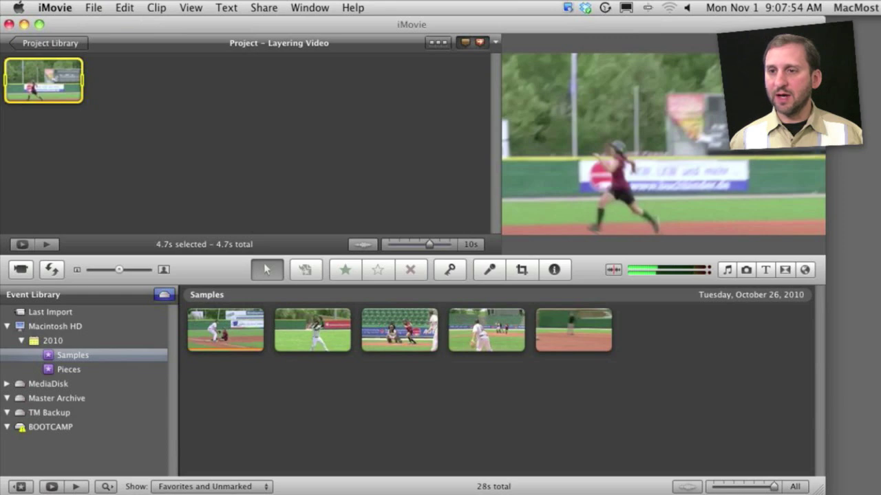
pyautogui.click(156, 8)
pyautogui.moveTo(180, 44)
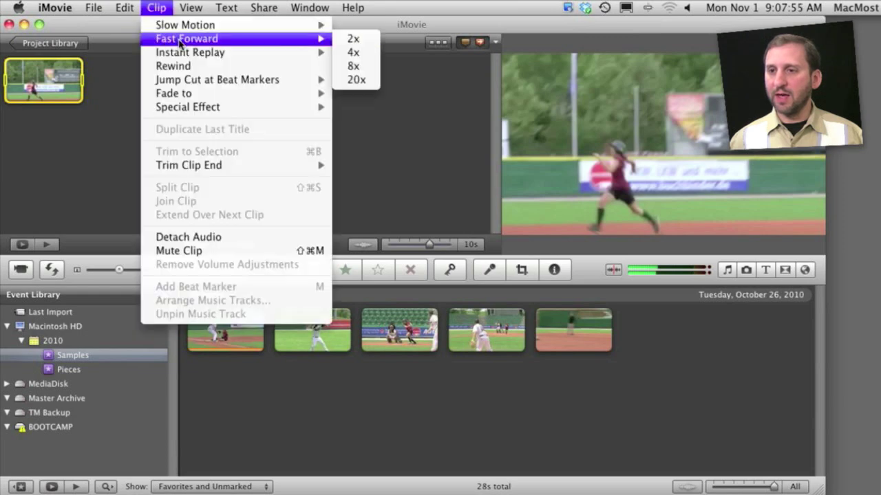
pyautogui.click(356, 51)
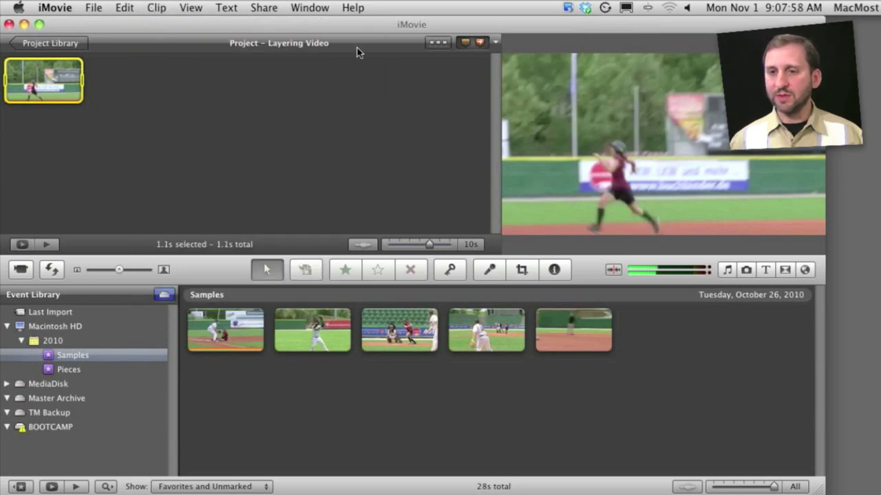
pyautogui.press('space')
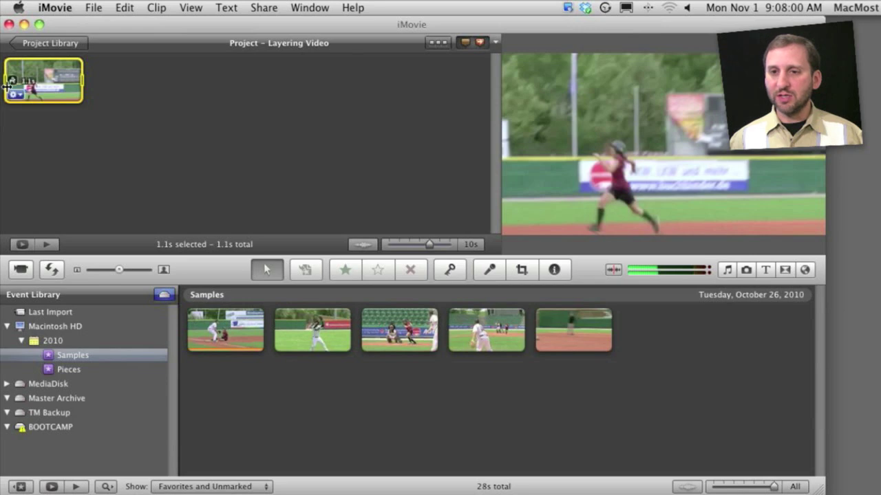
pyautogui.press('space')
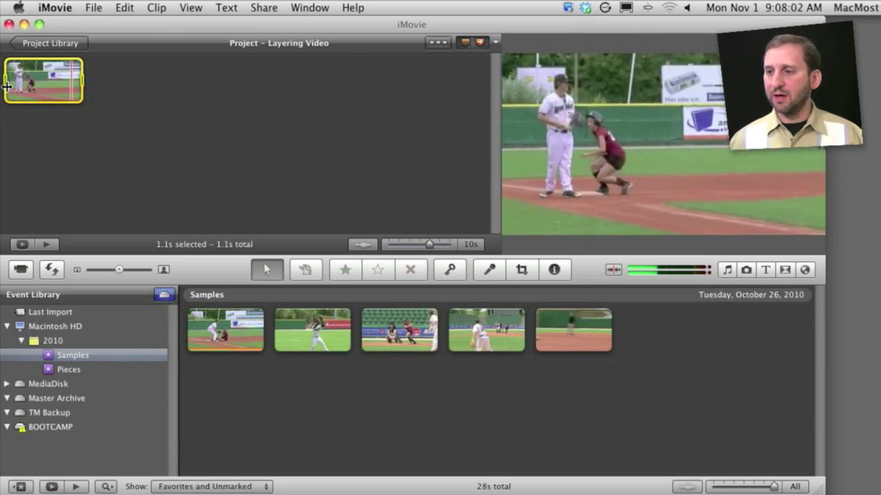
# - Apply the Rewind effect to an about 2.8-second section in the middle of the project clip and play the sequence
pyautogui.doubleClick(32, 82)
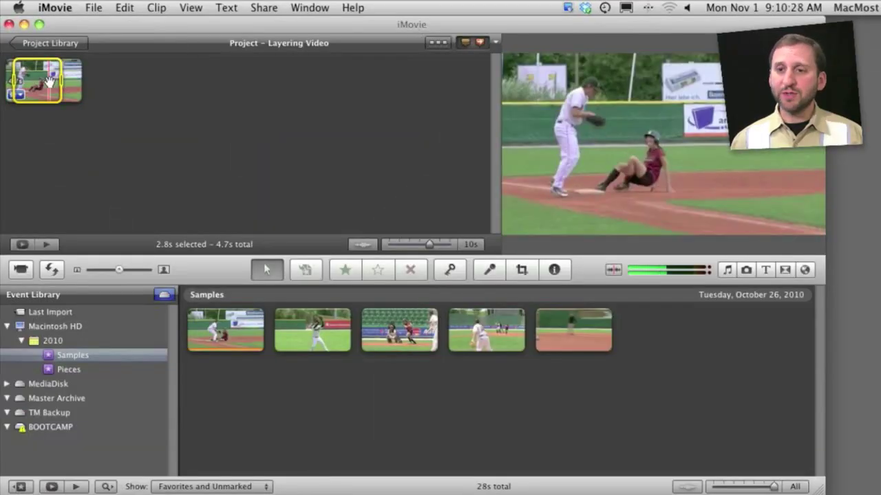
pyautogui.click(156, 8)
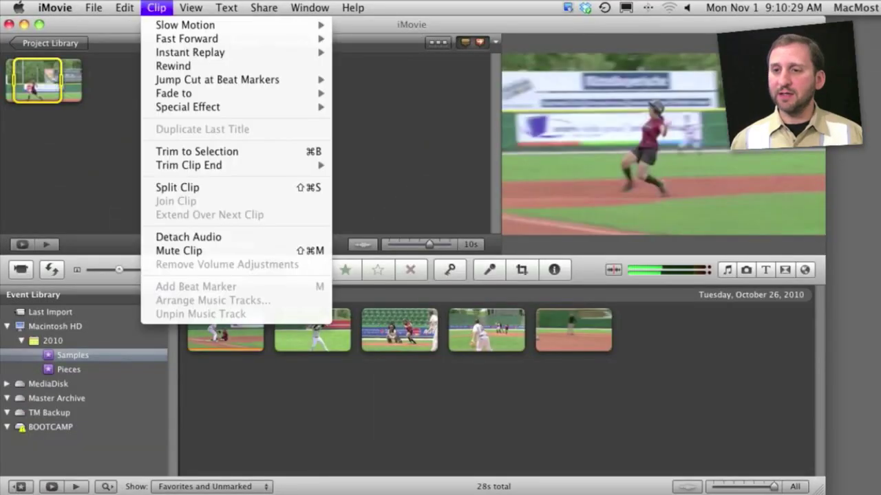
pyautogui.click(174, 68)
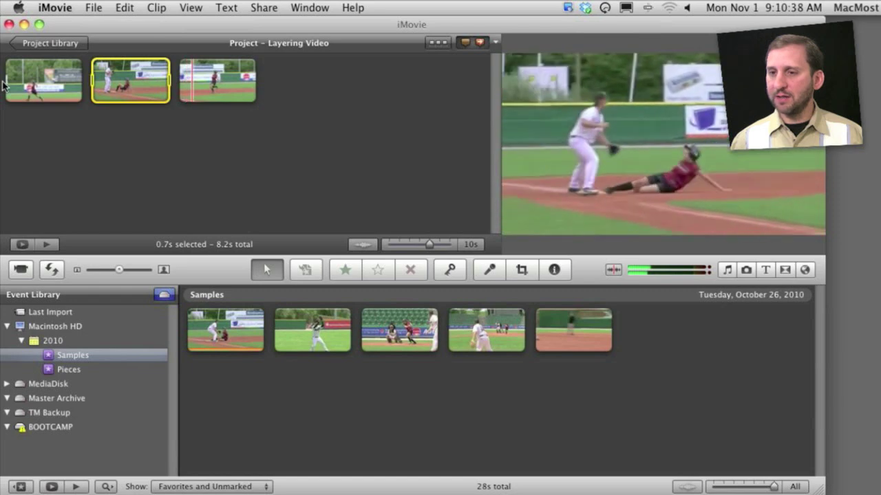
pyautogui.press('space')
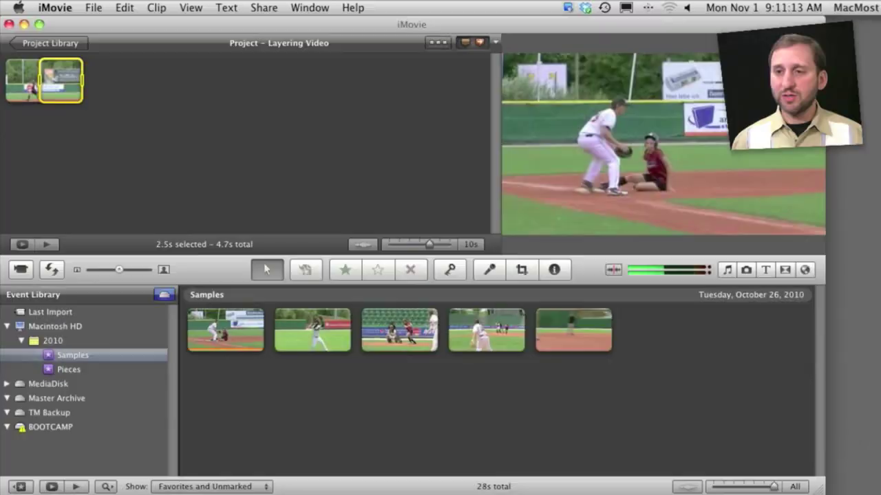
# - Apply a Fade to Dream effect to the last 2.5 seconds or so of the project clip and play it
pyautogui.click(157, 7)
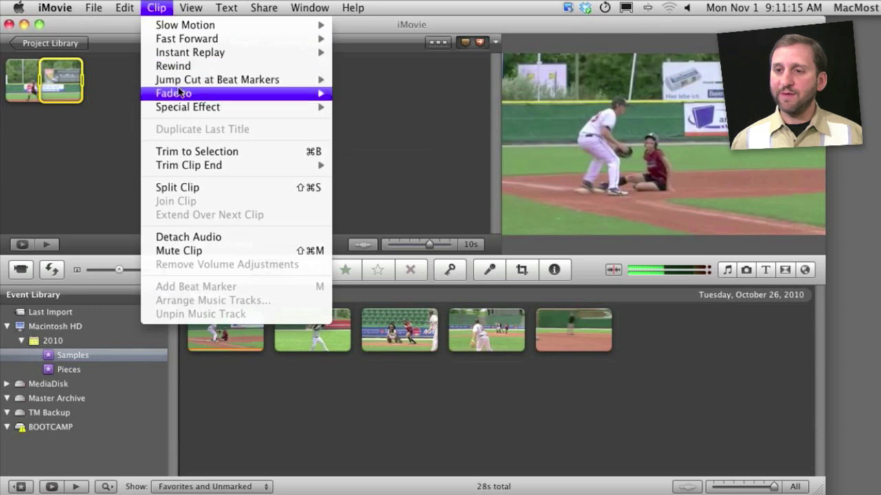
pyautogui.moveTo(178, 94)
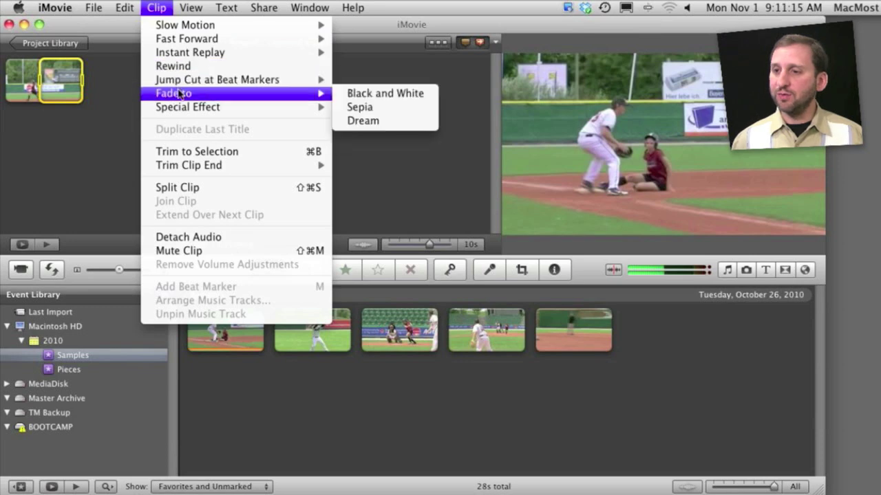
pyautogui.click(363, 121)
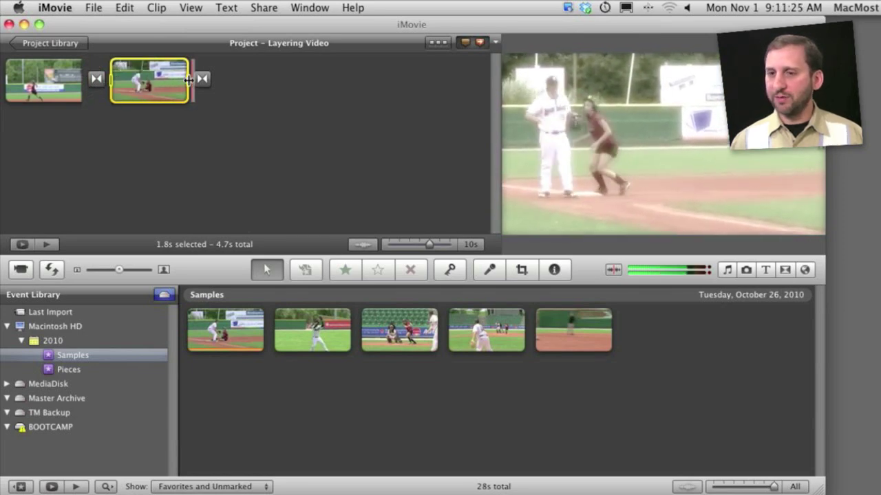
pyautogui.press('space')
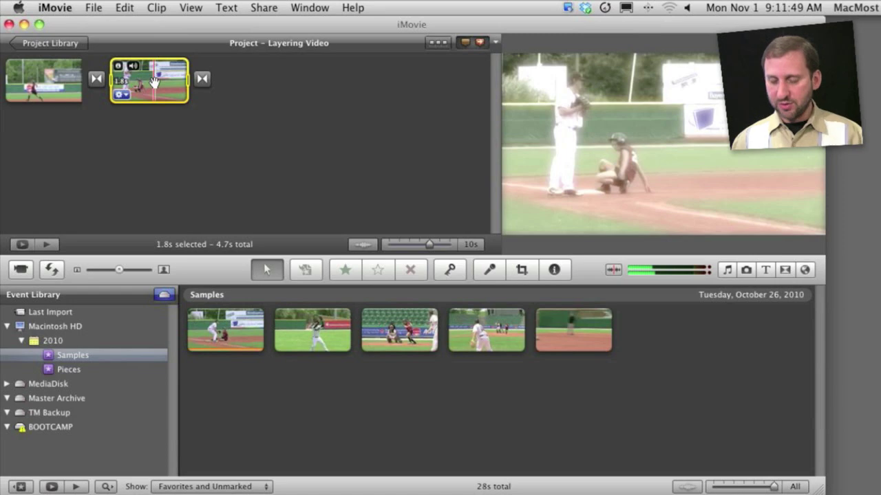
# - Change the faded second clip's video effect to Black & White
pyautogui.doubleClick(154, 83)
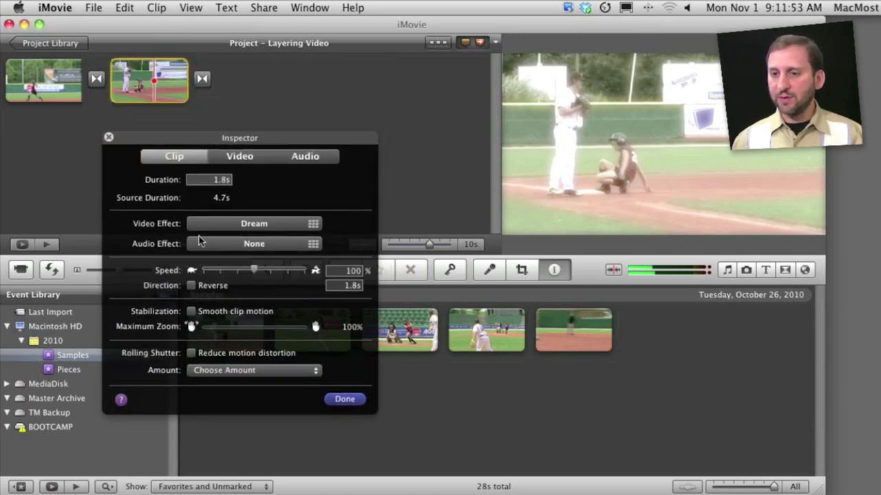
pyautogui.click(259, 225)
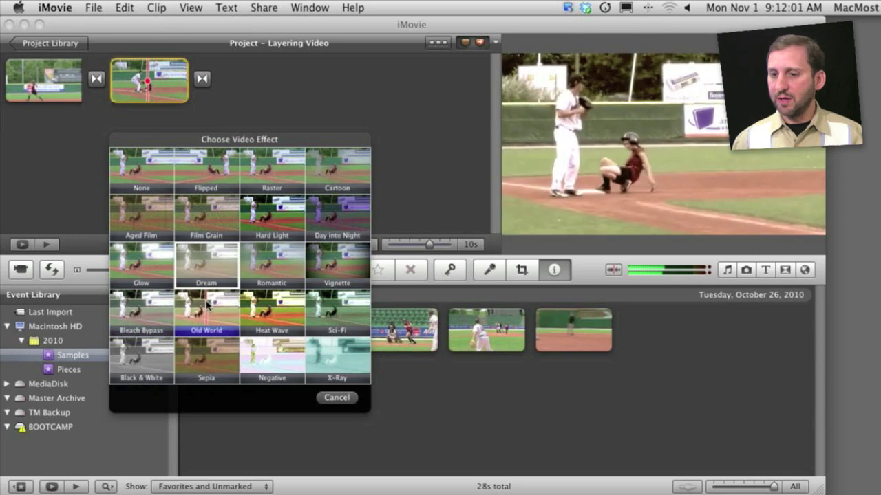
pyautogui.click(149, 354)
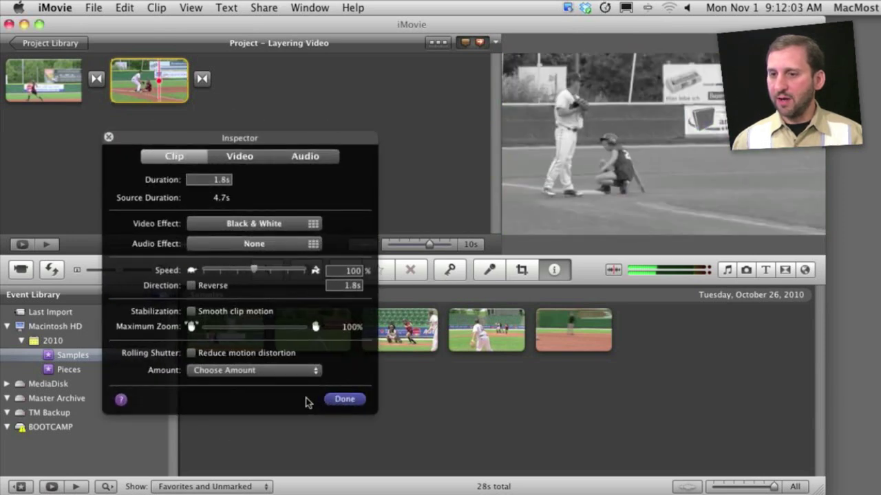
pyautogui.click(337, 403)
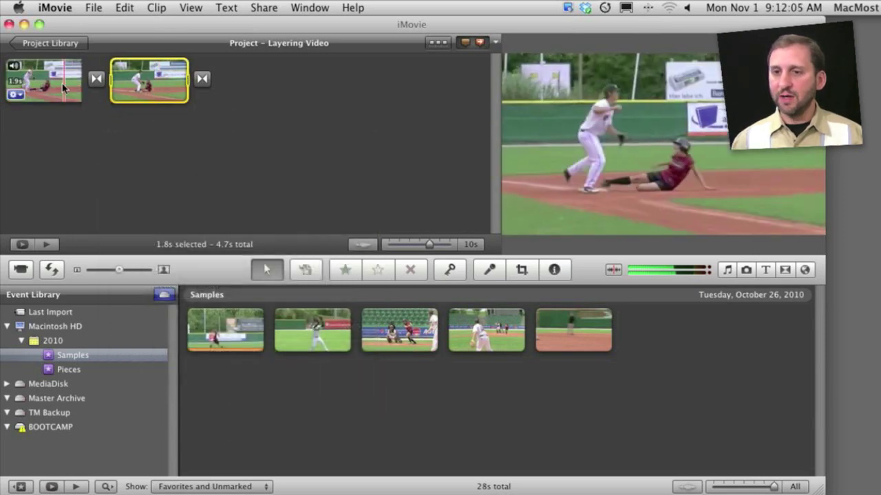
# - Play the faded sequence and look up the available Fade to effects for the clip
pyautogui.press('space')
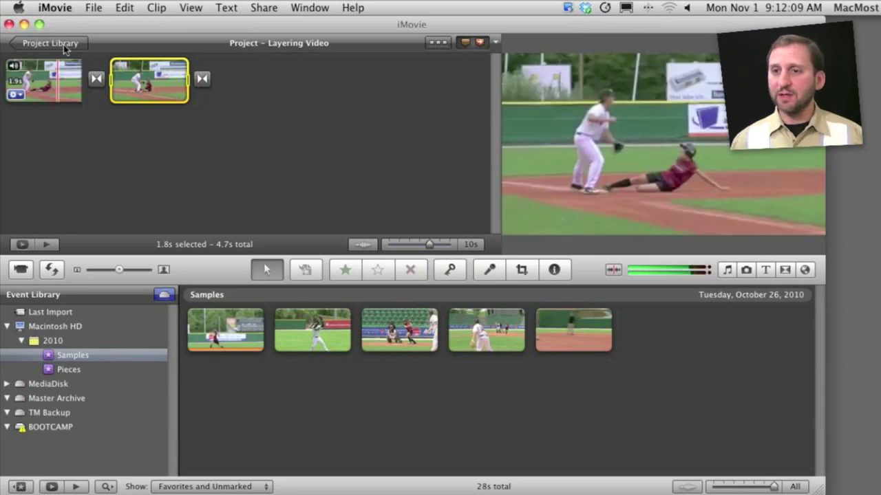
pyautogui.click(157, 8)
pyautogui.moveTo(199, 97)
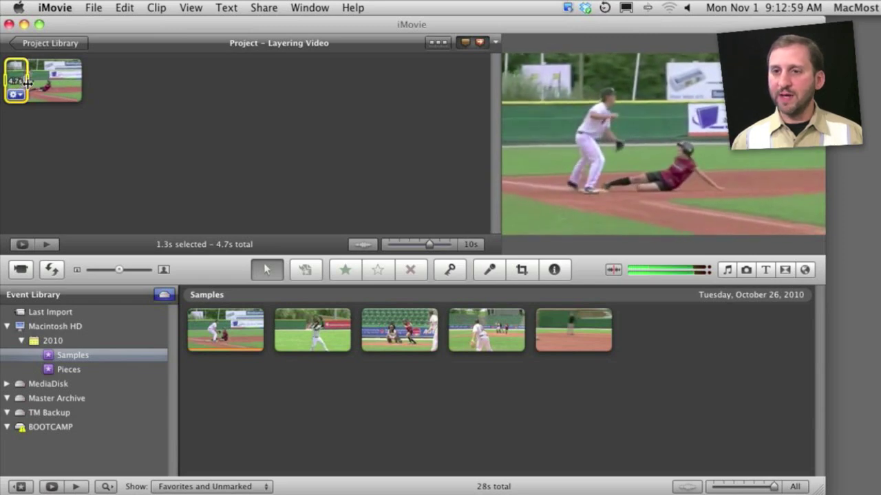
# - Apply the Flash and Hold Last Frame effect to about the first 1.3 seconds of the project clip and play the result
pyautogui.press('/')
pyautogui.click(156, 8)
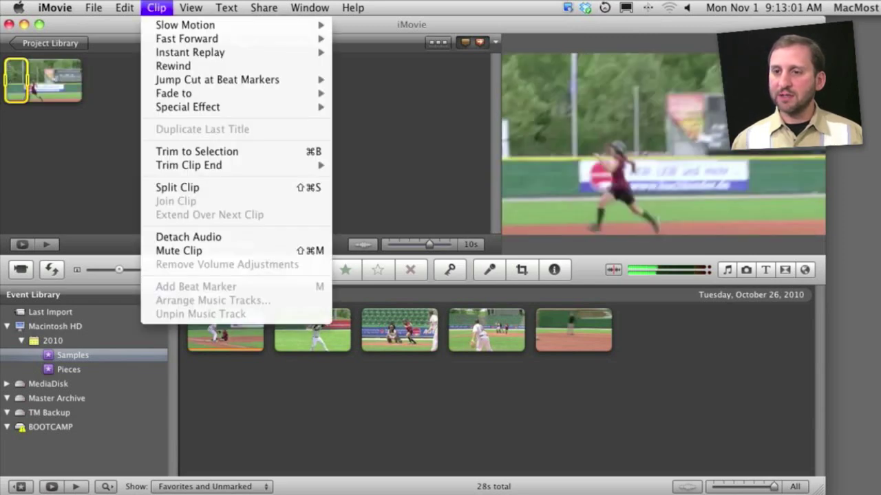
pyautogui.moveTo(193, 108)
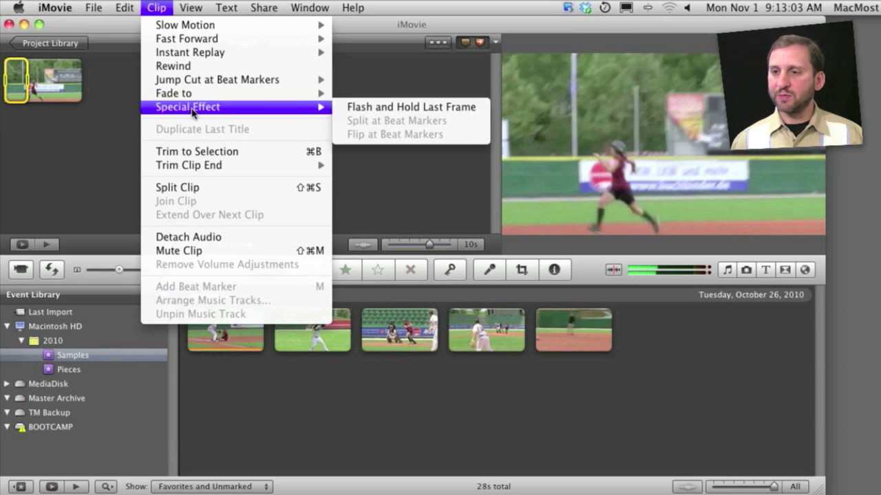
pyautogui.click(372, 108)
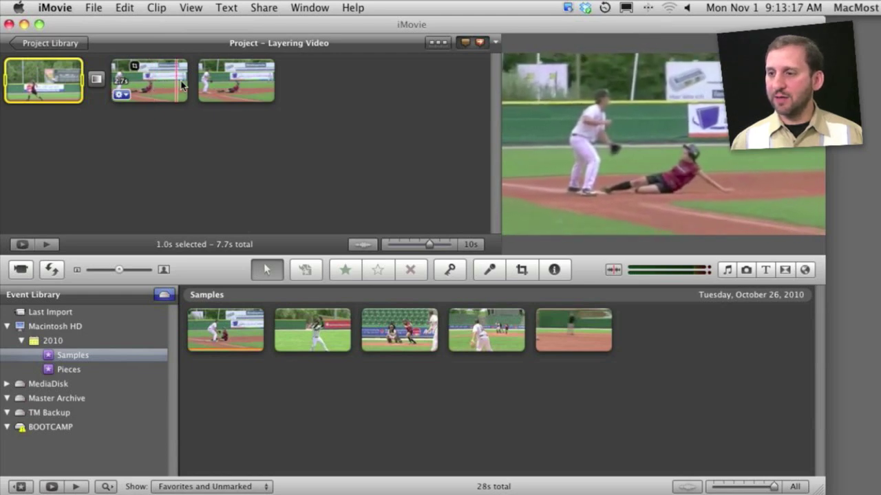
pyautogui.press('space')
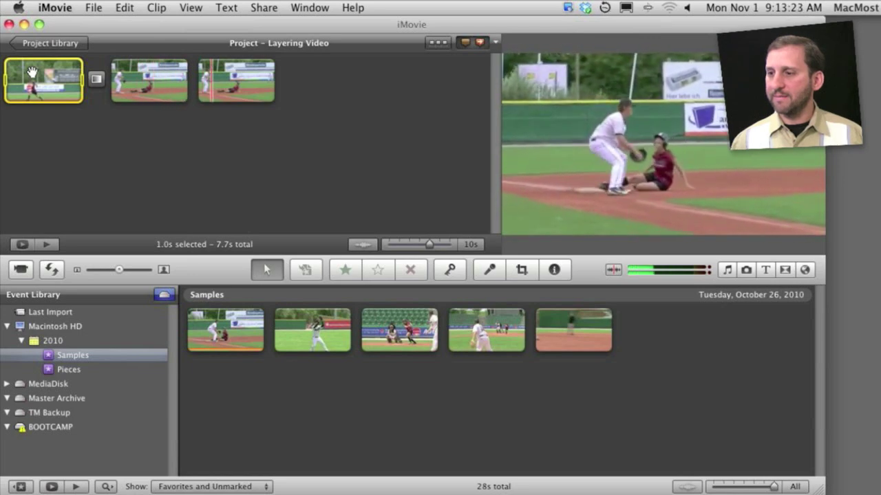
# - Tighten the freeze-frame clip's Ken Burns start frame to about half the picture's width and centre it around the two players
pyautogui.click(176, 78)
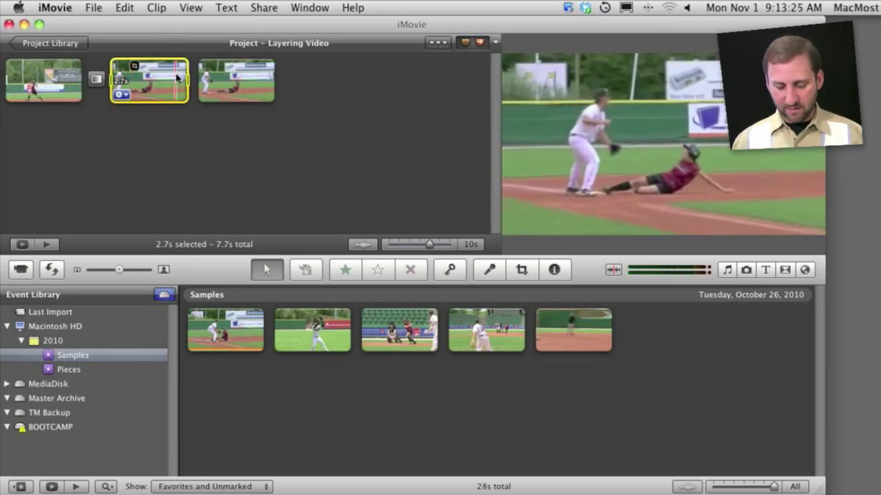
pyautogui.press('c')
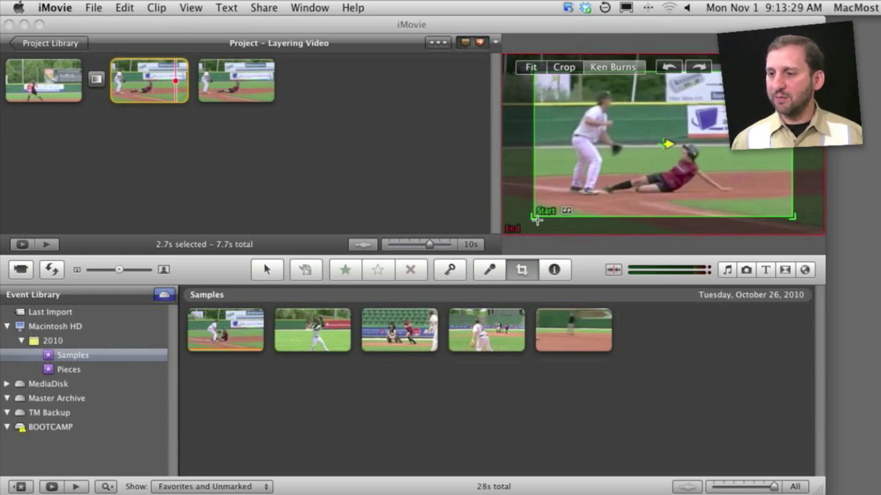
pyautogui.moveTo(533, 216); pyautogui.dragTo(640, 150)
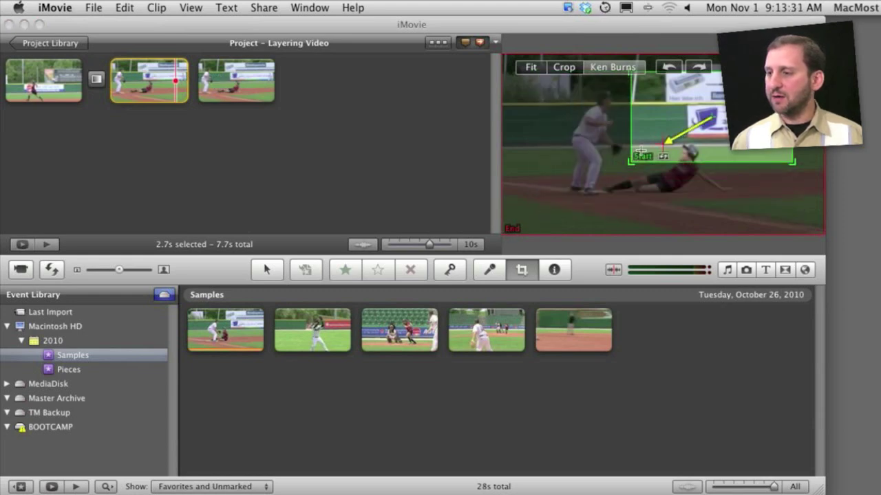
pyautogui.moveTo(721, 118); pyautogui.dragTo(670, 161)
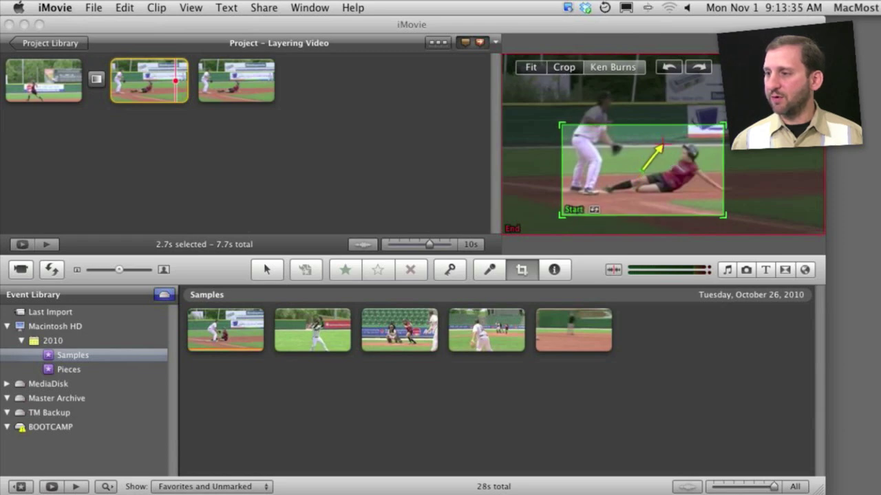
pyautogui.click(796, 67)
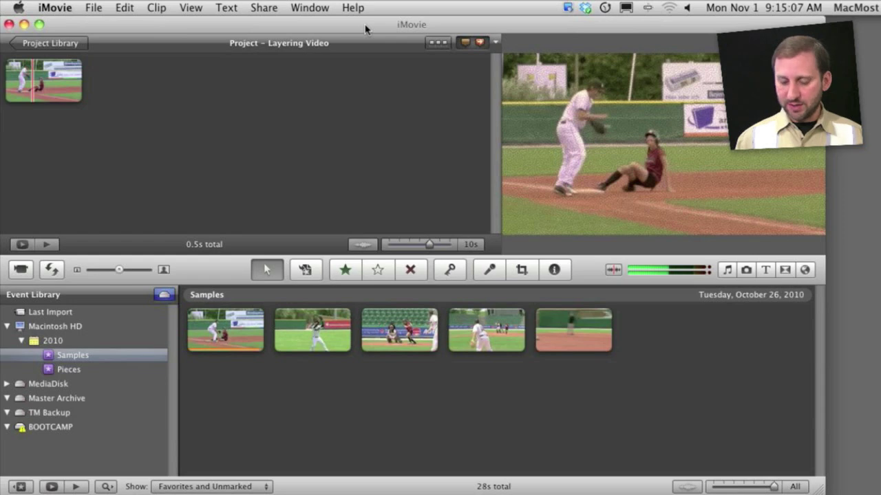
# - Open the project clip's Inspector and change its video effect to Sepia
pyautogui.press('i')
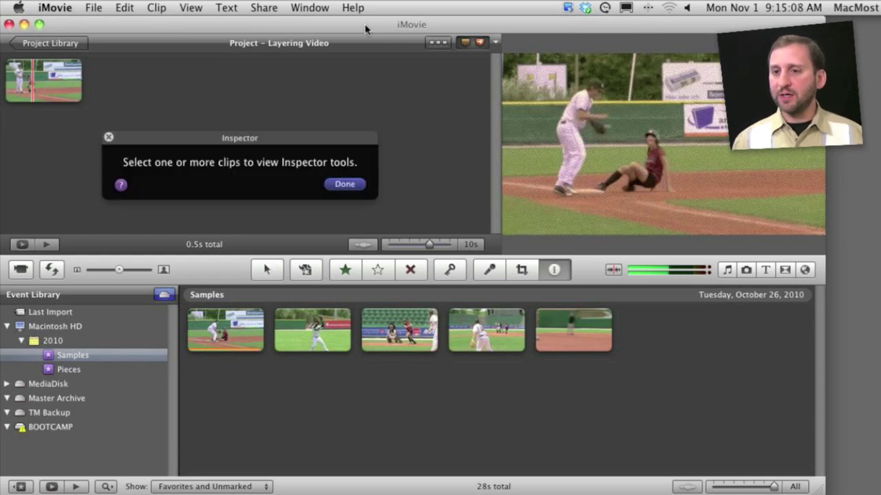
pyautogui.click(33, 82)
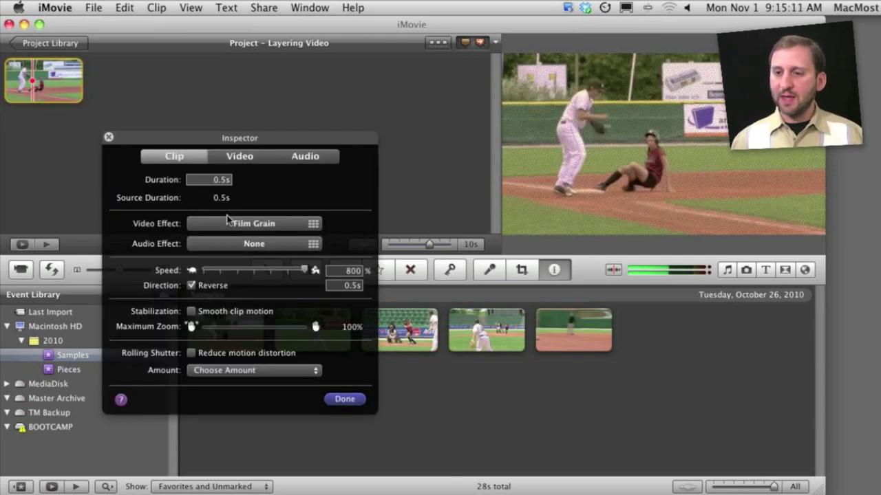
pyautogui.click(240, 224)
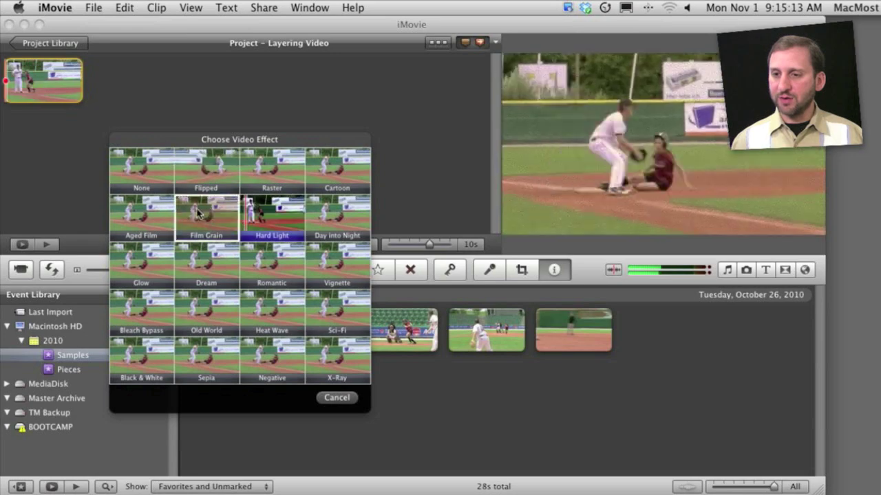
pyautogui.click(206, 355)
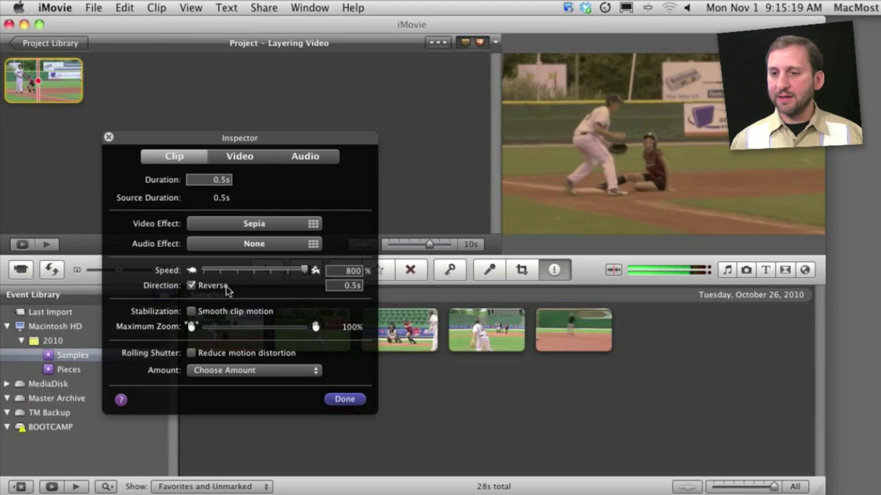
# - Slow the clip to 12.5% speed, turn off its reversed direction, and bring the speed to 100%
pyautogui.moveTo(306, 271); pyautogui.dragTo(199, 271)
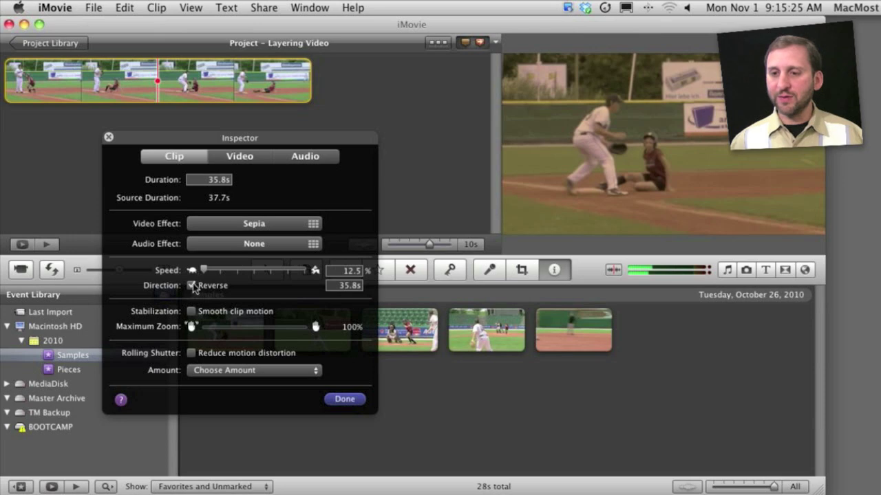
pyautogui.click(191, 285)
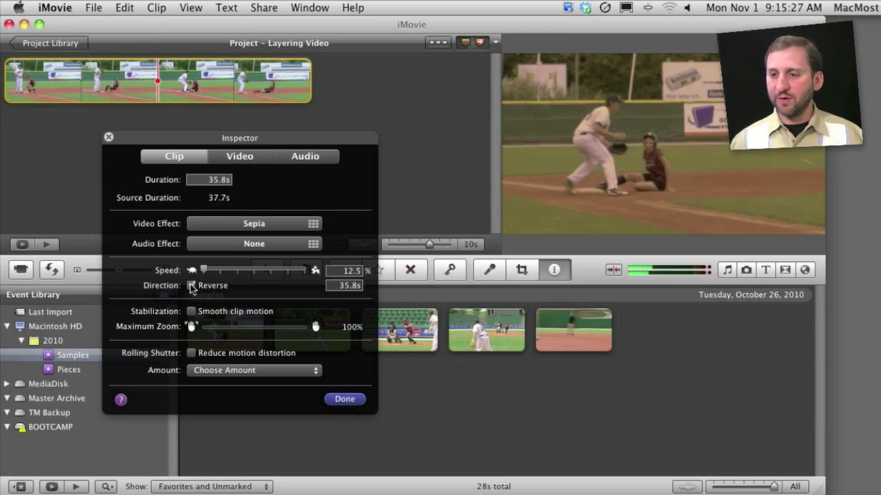
pyautogui.moveTo(205, 269); pyautogui.dragTo(253, 270)
# - Set the clip's playback length in the speed settings to 8.3 seconds
pyautogui.click(351, 286)
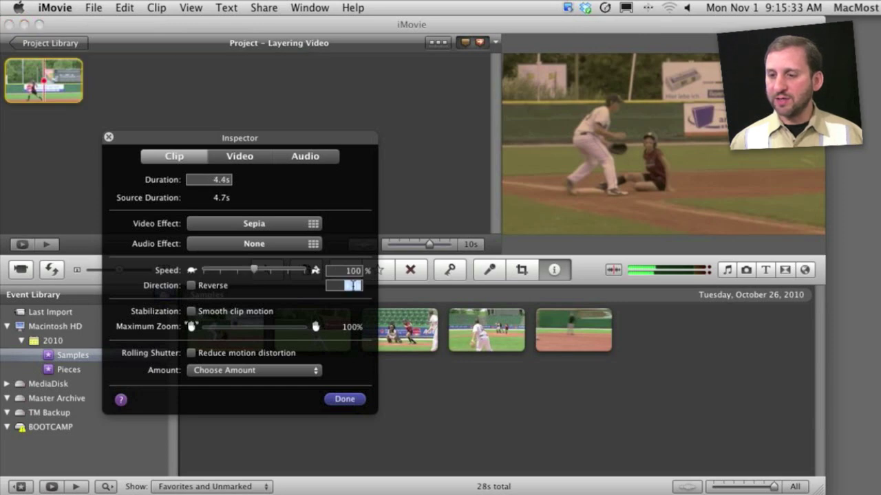
pyautogui.write('8.3')
pyautogui.press('Return')
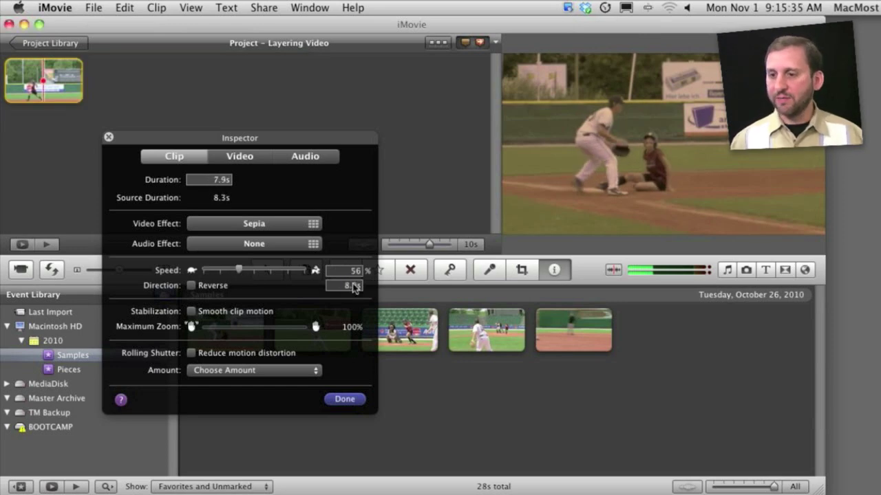